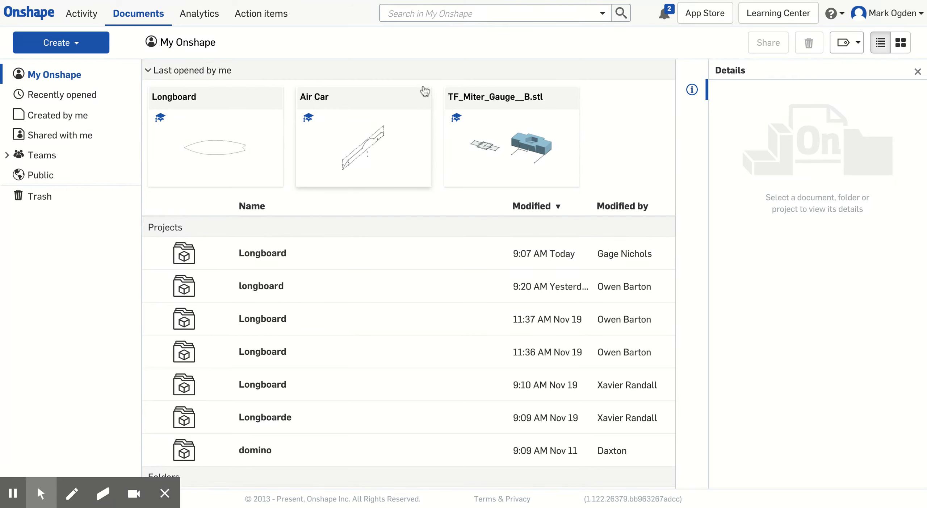
Step: Create a new document named "Pintail Longboard"
{"action": "left_click", "coordinate": [78, 42]}
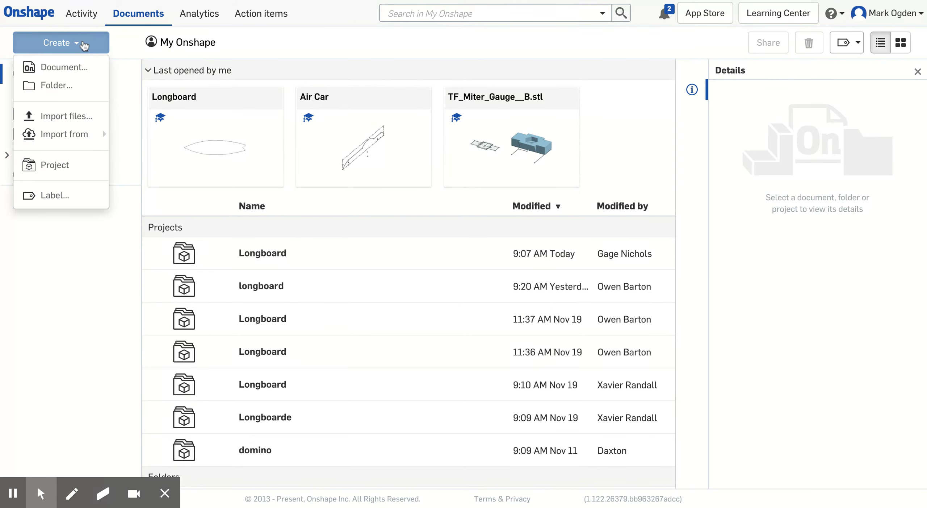
{"action": "left_click", "coordinate": [75, 72]}
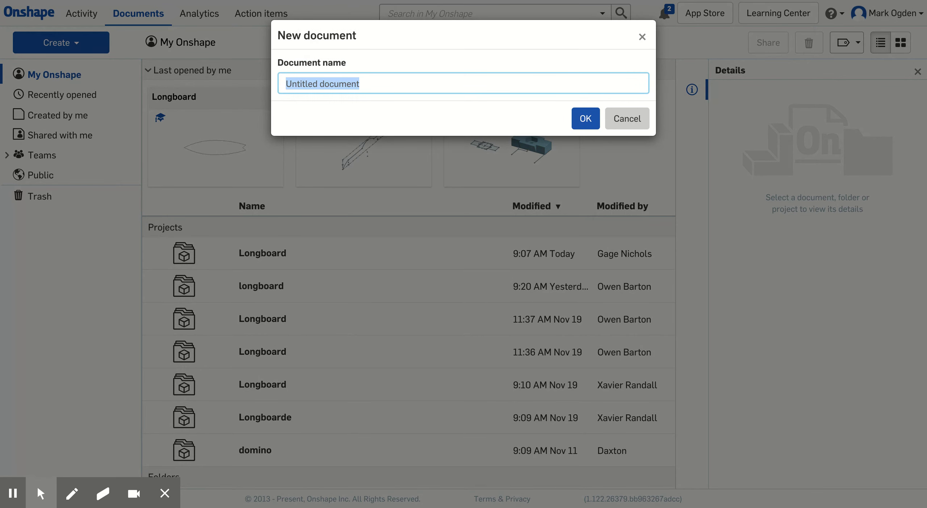
{"action": "type", "text": "Pin"}
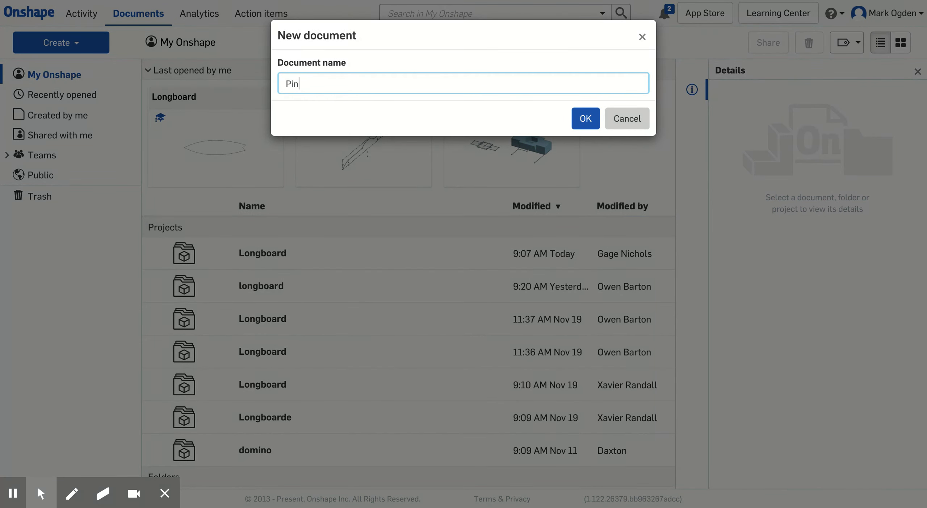
{"action": "type", "text": "tail Longboard"}
{"action": "key", "text": "Return"}
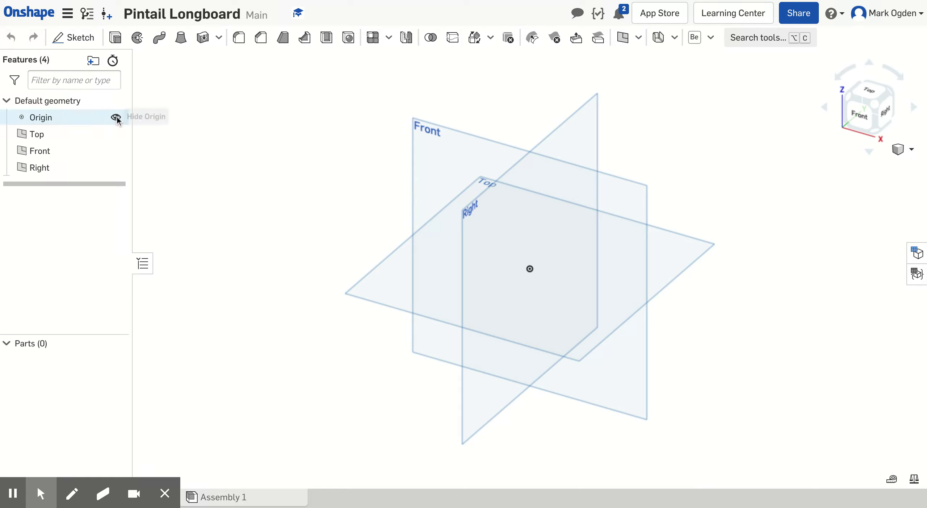
Step: Hide the origin and the Top, Front and Right default planes
{"action": "left_click", "coordinate": [116, 117]}
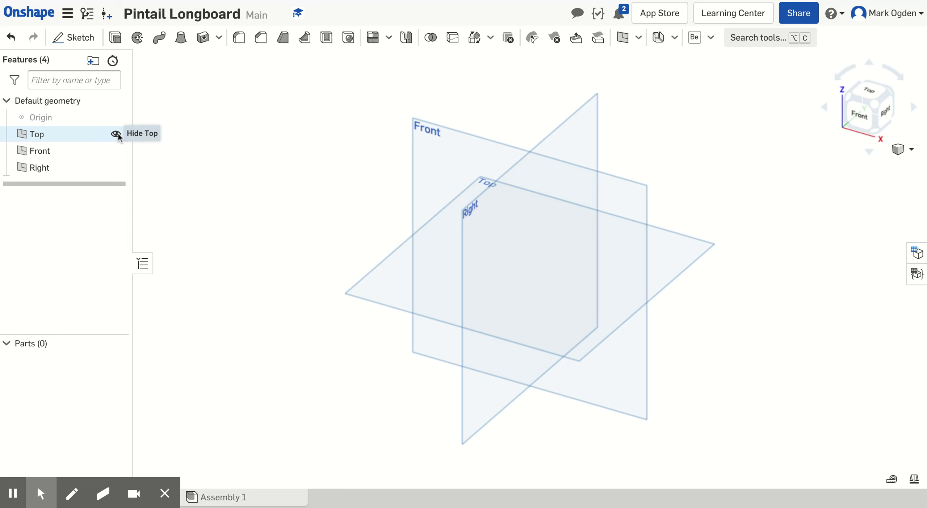
{"action": "left_click", "coordinate": [117, 134]}
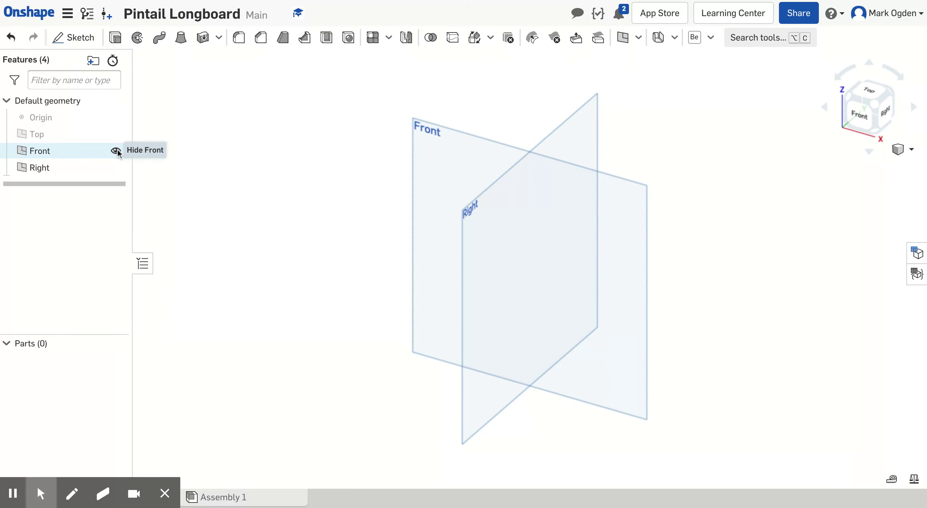
{"action": "left_click", "coordinate": [117, 151]}
{"action": "left_click", "coordinate": [117, 167]}
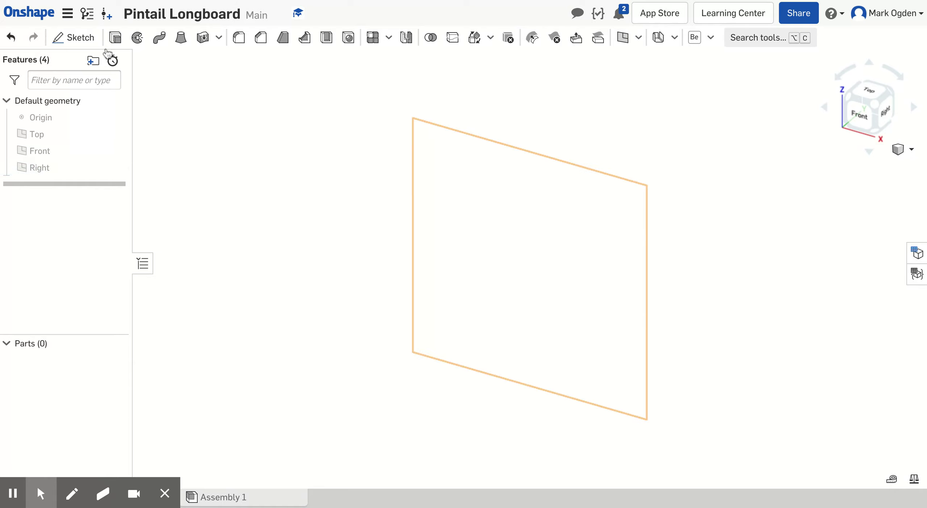
Step: Set the workspace's default length unit to Inch
{"action": "left_click", "coordinate": [67, 14]}
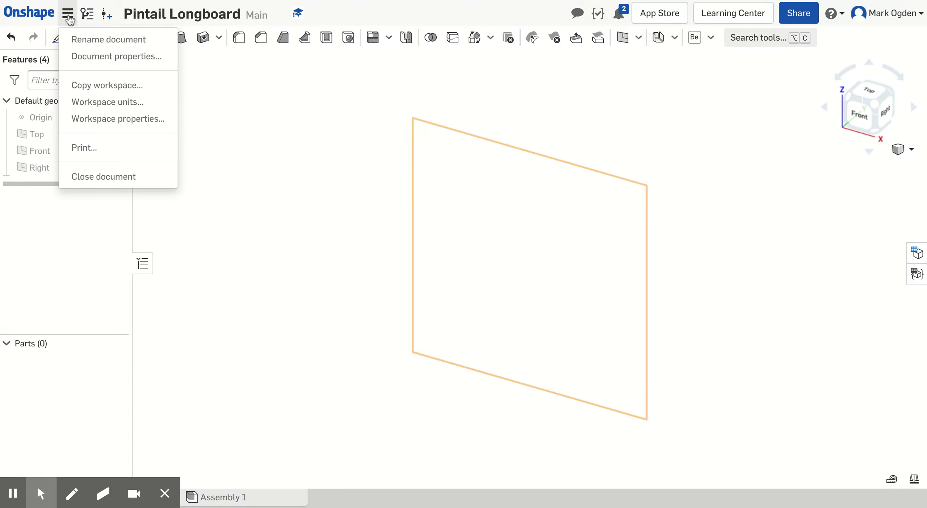
{"action": "left_click", "coordinate": [116, 107]}
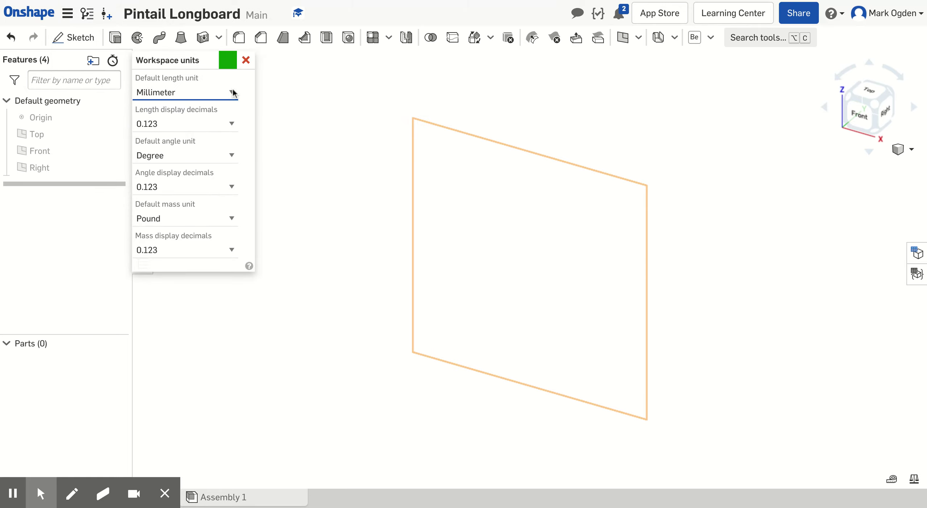
{"action": "key", "text": "i"}
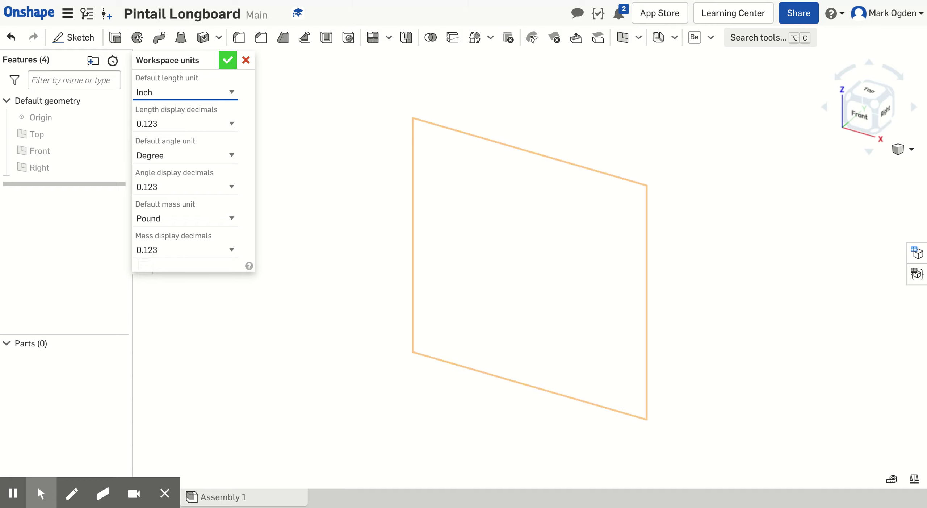
{"action": "left_click", "coordinate": [228, 61]}
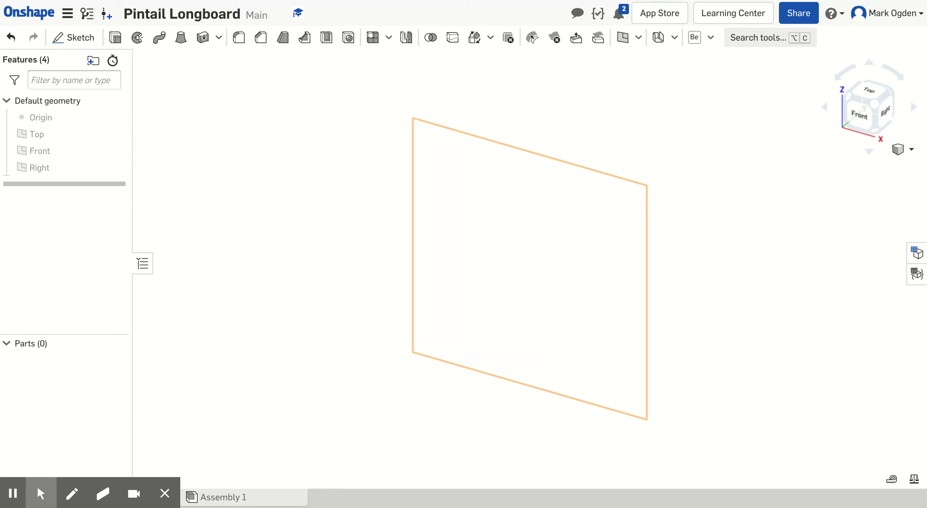
Step: Start a new sketch on the Top plane and view it straight from the top
{"action": "left_click", "coordinate": [81, 40]}
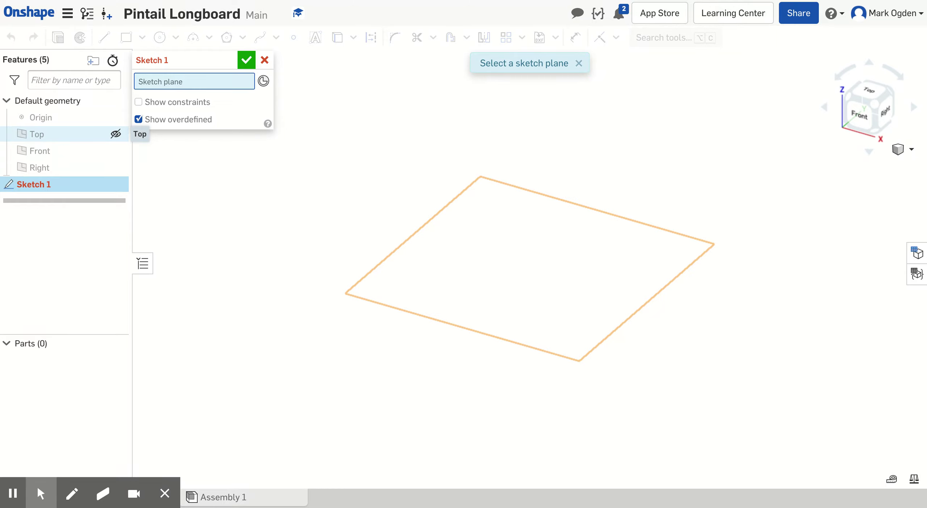
{"action": "left_click", "coordinate": [36, 134]}
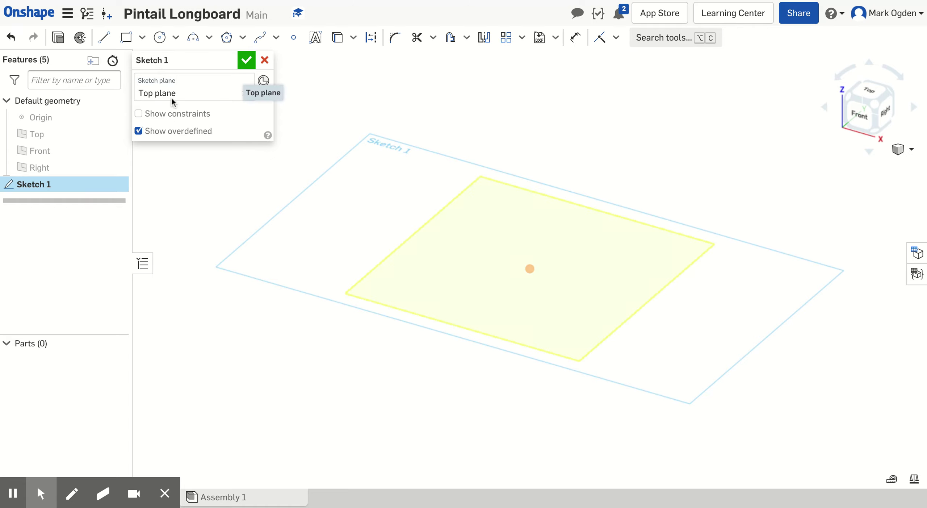
{"action": "left_click", "coordinate": [870, 94]}
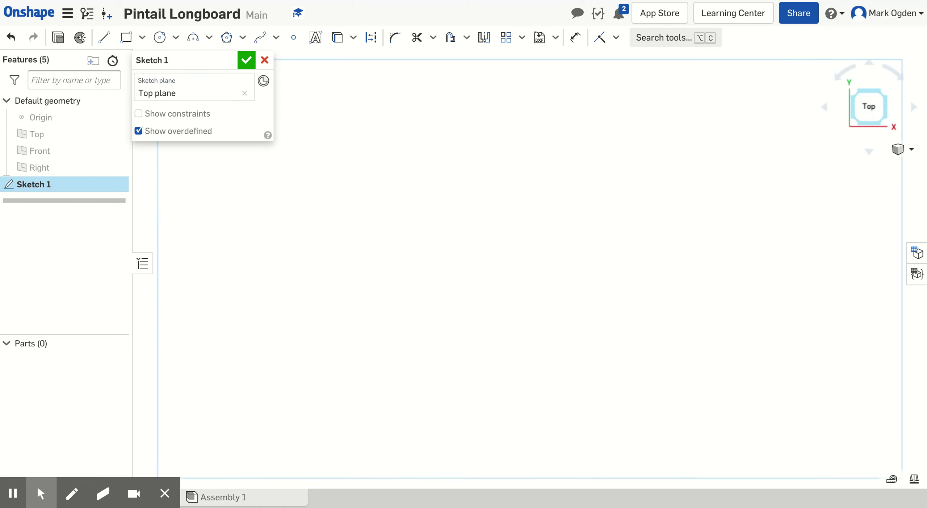
{"action": "scroll", "coordinate": [710, 223], "scroll_direction": "down", "scroll_amount": 3}
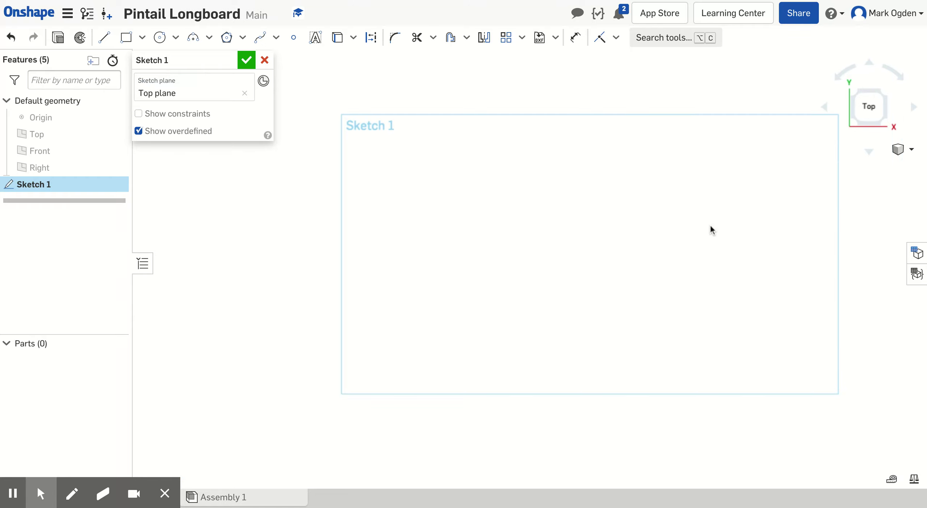
{"action": "scroll", "coordinate": [710, 223], "scroll_direction": "up", "scroll_amount": 3}
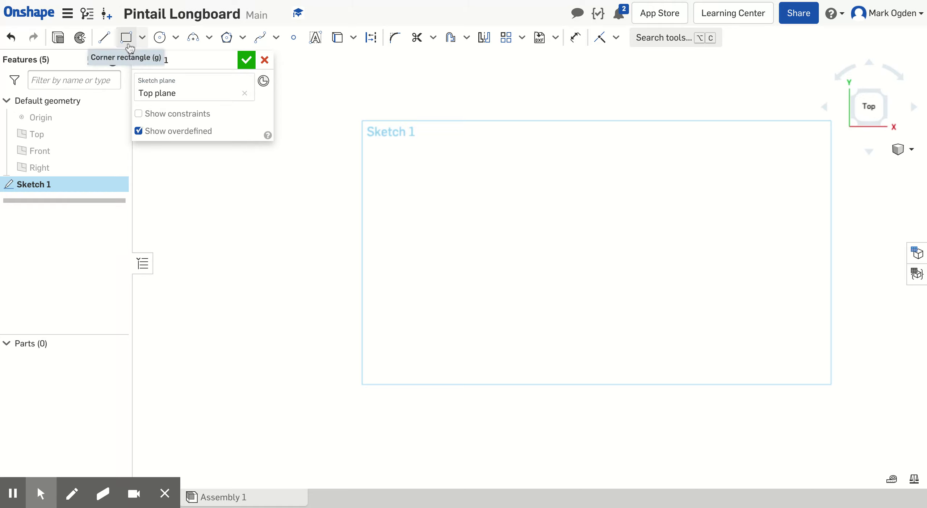
Step: Sketch a construction corner rectangle about 12.1 in long and 2.2 in high on the sketch plane
{"action": "key", "text": "g"}
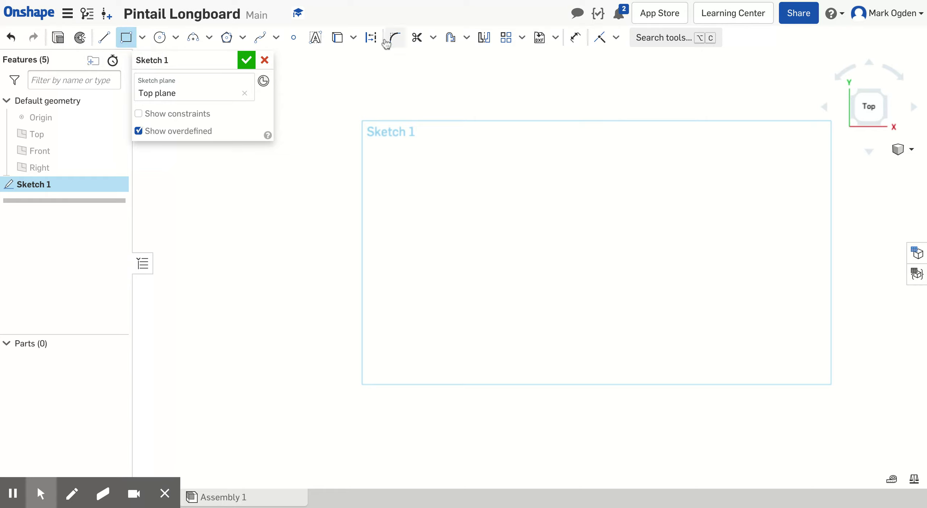
{"action": "left_click", "coordinate": [372, 40]}
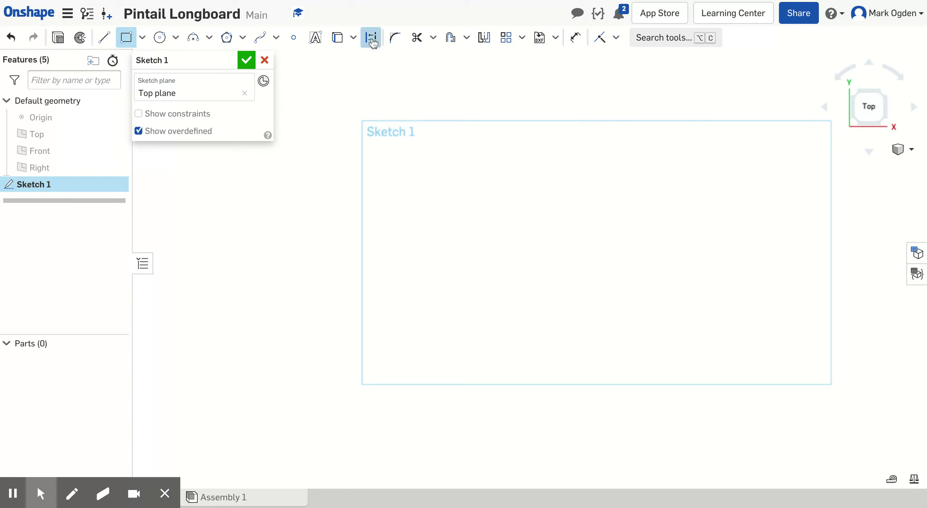
{"action": "left_click", "coordinate": [341, 199]}
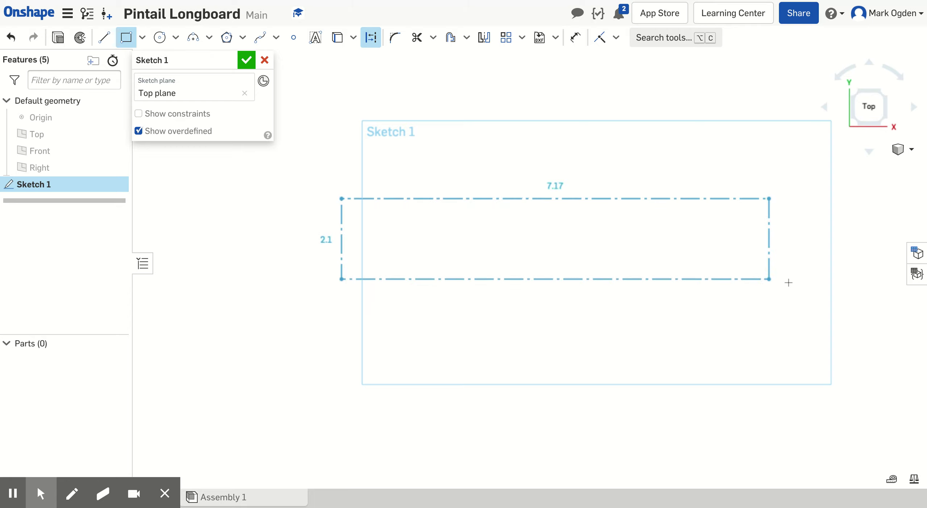
{"action": "left_click", "coordinate": [817, 285]}
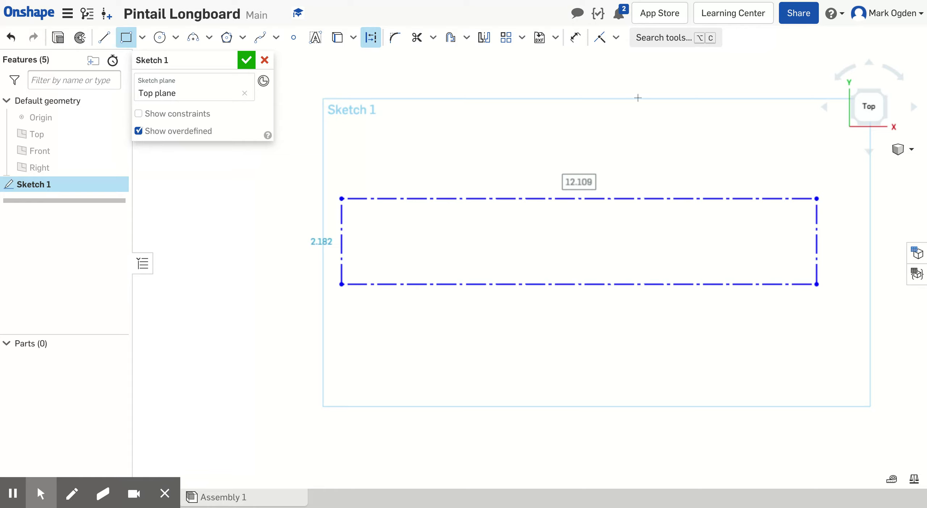
Step: Dimension the construction rectangle's upper edge to a length of 48 in
{"action": "left_click", "coordinate": [575, 38]}
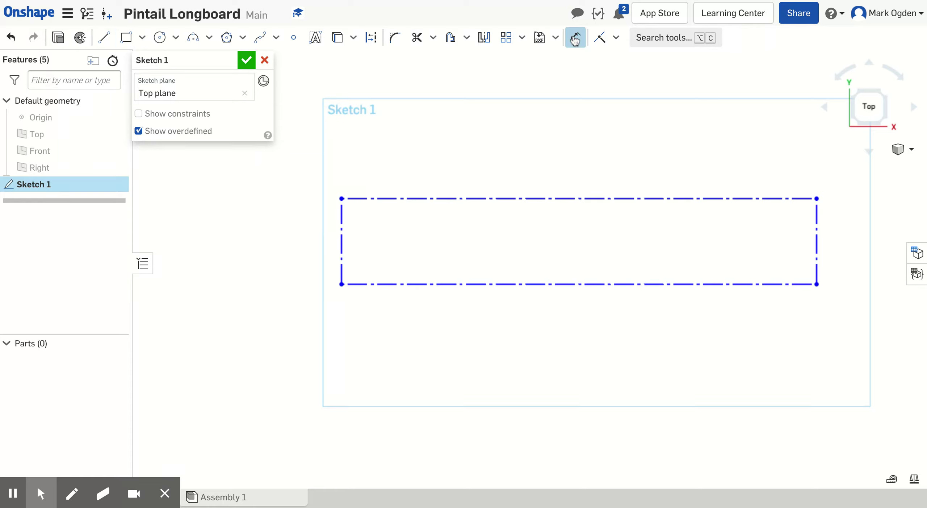
{"action": "left_click", "coordinate": [583, 199]}
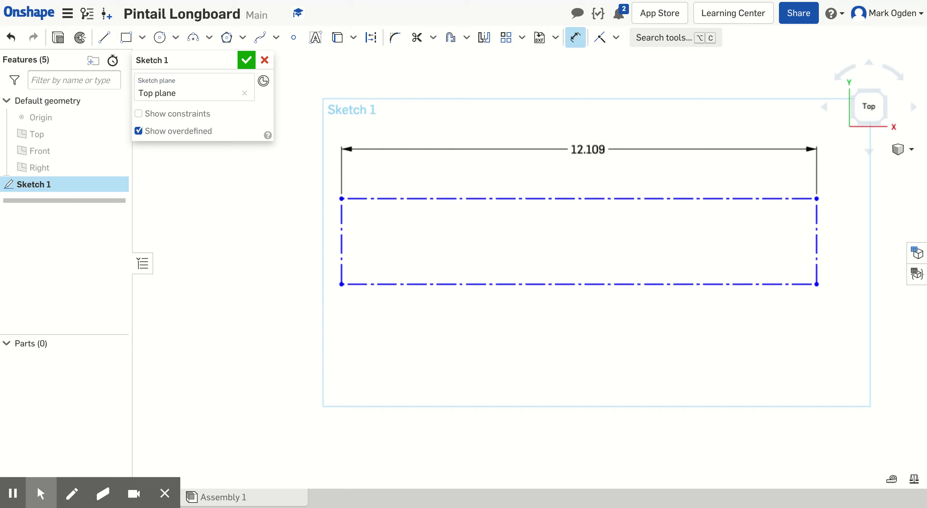
{"action": "left_click", "coordinate": [589, 150]}
{"action": "type", "text": "48"}
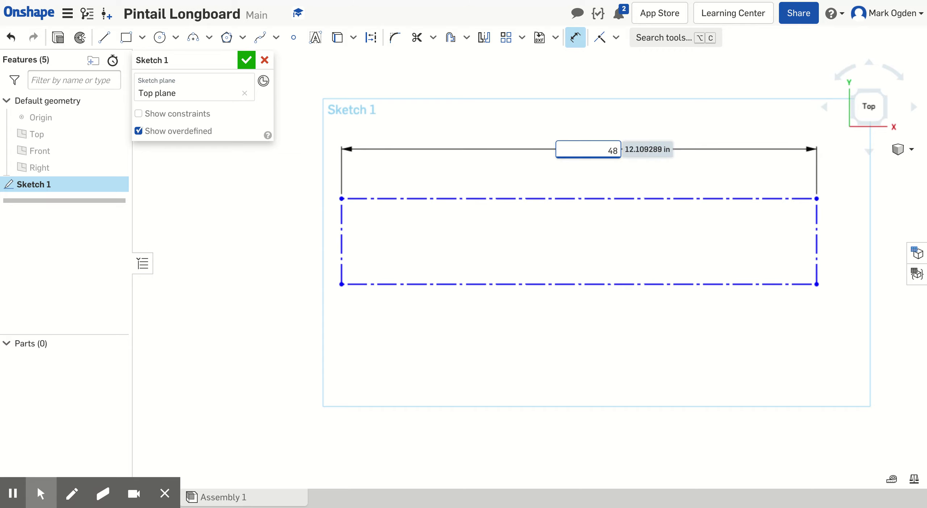
{"action": "key", "text": "Escape"}
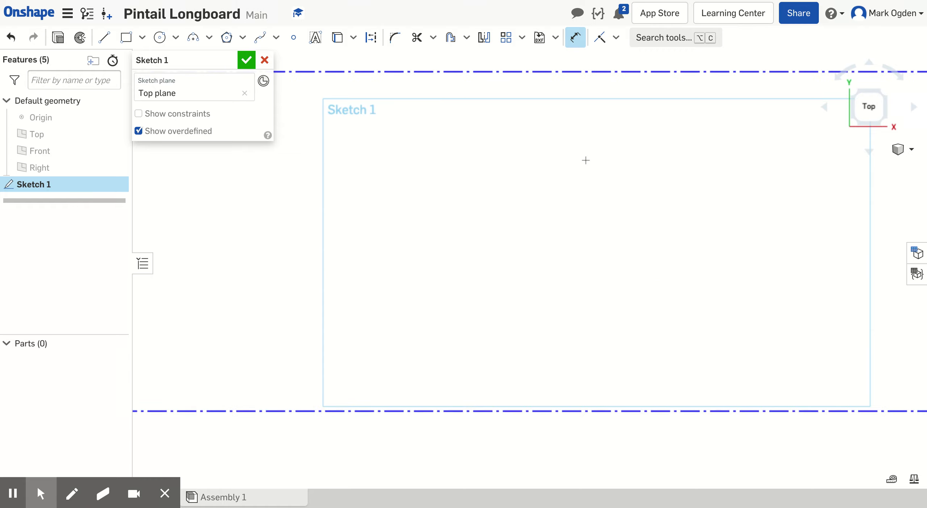
Step: Dimension the left edge of the construction rectangle to a height of 12 in
{"action": "scroll", "coordinate": [586, 160], "scroll_direction": "down", "scroll_amount": 5}
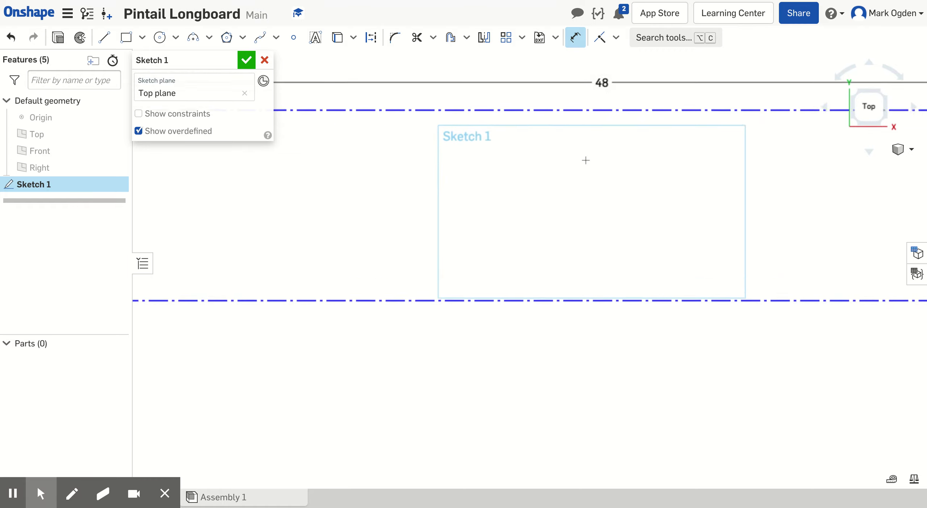
{"action": "scroll", "coordinate": [584, 165], "scroll_direction": "down", "scroll_amount": 3}
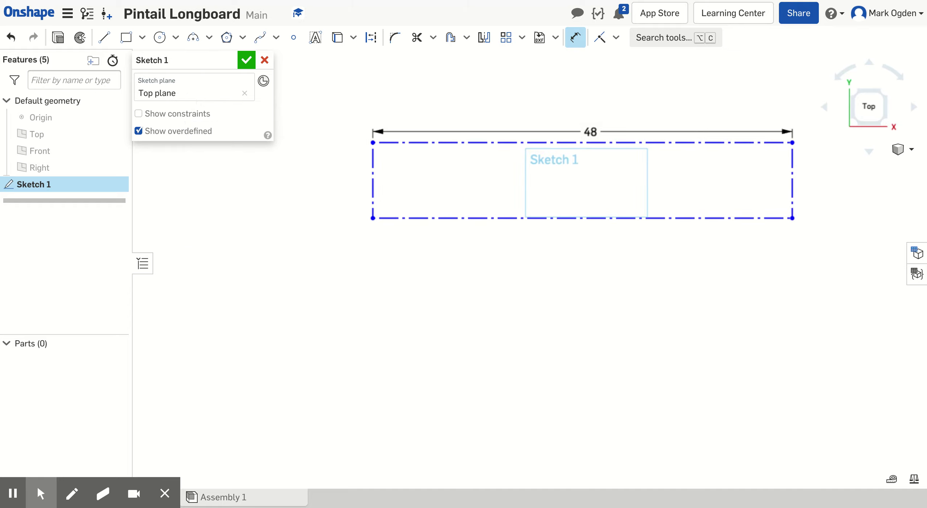
{"action": "scroll", "coordinate": [585, 165], "scroll_direction": "up", "scroll_amount": 2}
{"action": "scroll", "coordinate": [580, 166], "scroll_direction": "up", "scroll_amount": 1}
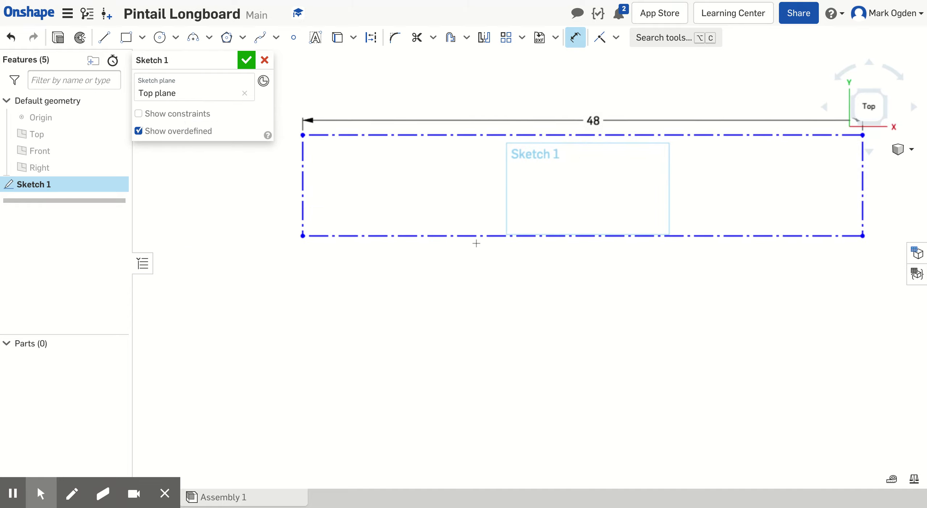
{"action": "left_click", "coordinate": [576, 39]}
{"action": "left_click", "coordinate": [576, 39]}
{"action": "left_click", "coordinate": [303, 186]}
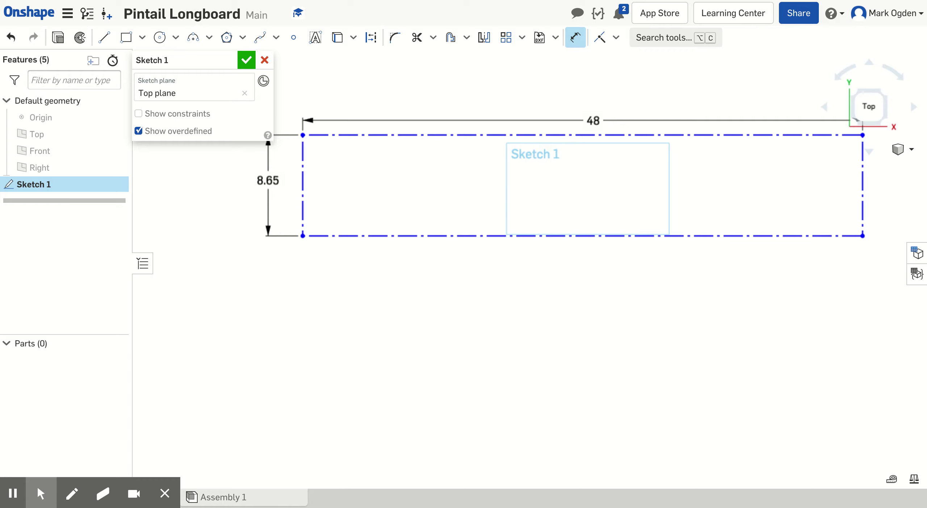
{"action": "double_click", "coordinate": [268, 180]}
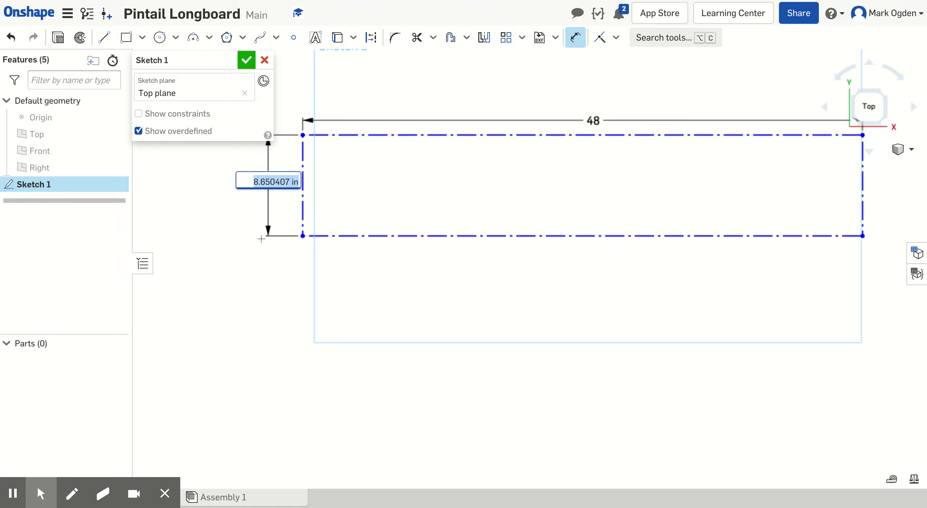
{"action": "type", "text": "12"}
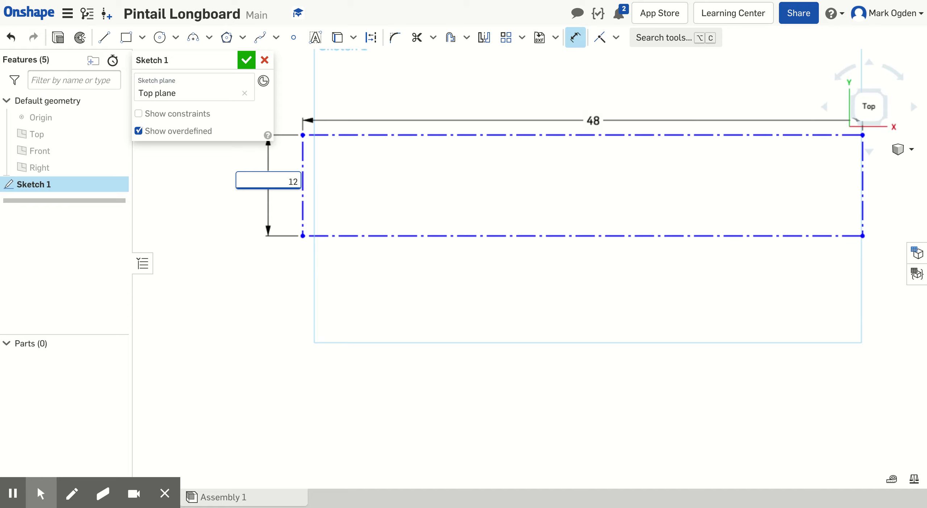
{"action": "key", "text": "Escape"}
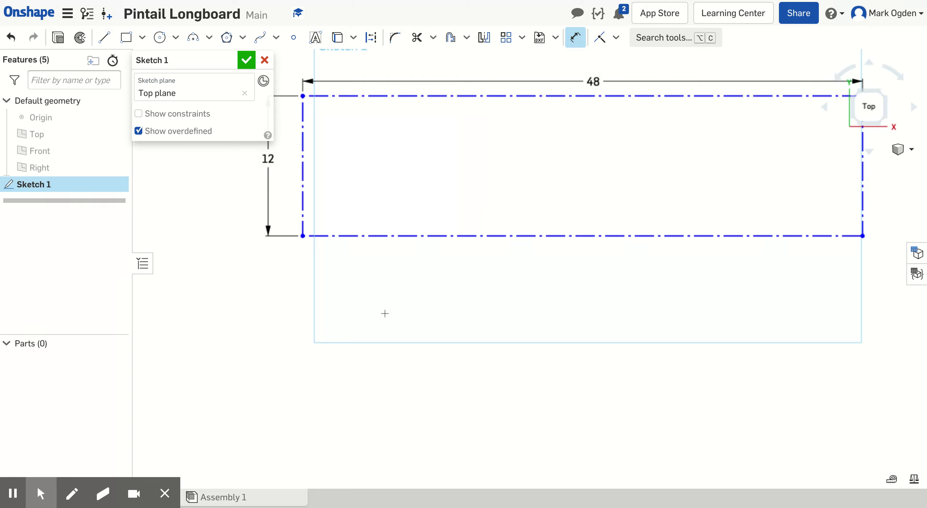
Step: Draw a horizontal construction centerline between the midpoints of the rectangle's left and right edges
{"action": "mouse_move", "coordinate": [400, 324]}
{"action": "middle_mouse_down"}
{"action": "mouse_move", "coordinate": [348, 379]}
{"action": "mouse_move", "coordinate": [363, 418]}
{"action": "mouse_move", "coordinate": [354, 424]}
{"action": "middle_mouse_up"}
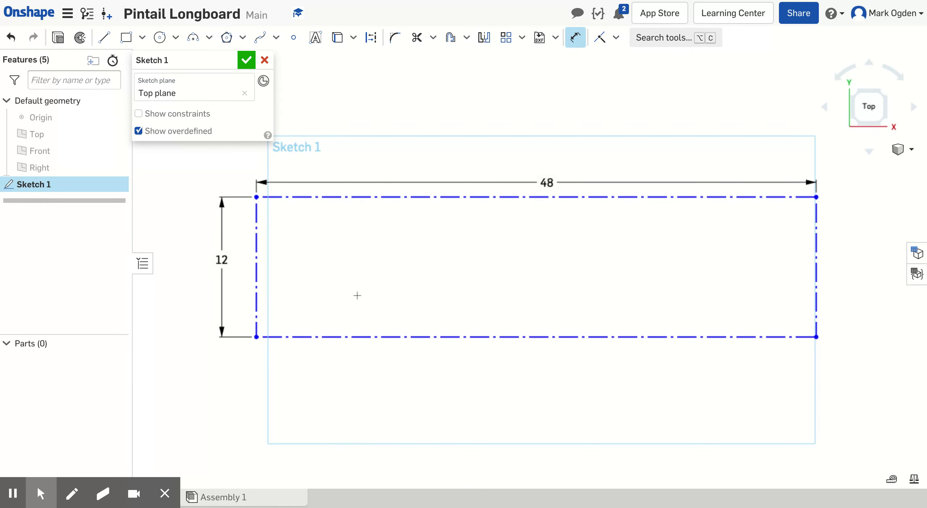
{"action": "left_click", "coordinate": [373, 39]}
{"action": "left_click", "coordinate": [105, 39]}
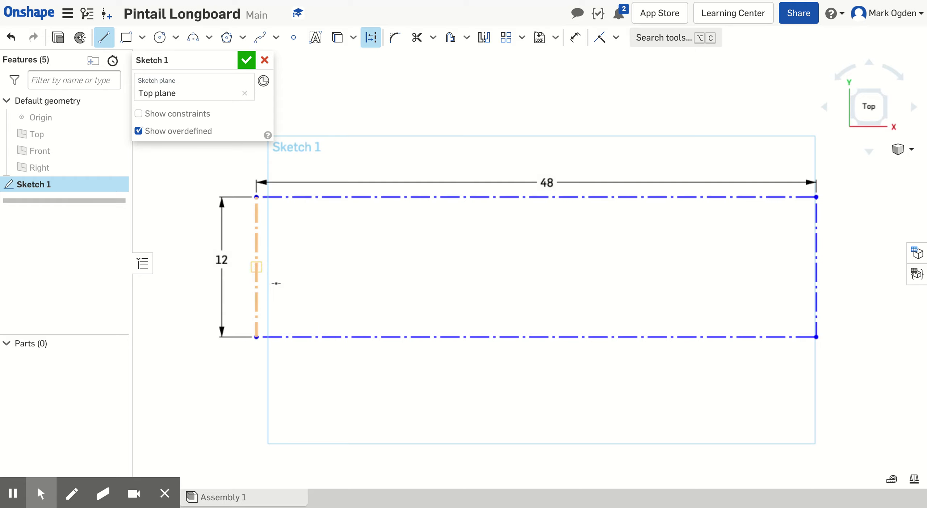
{"action": "left_click", "coordinate": [256, 267]}
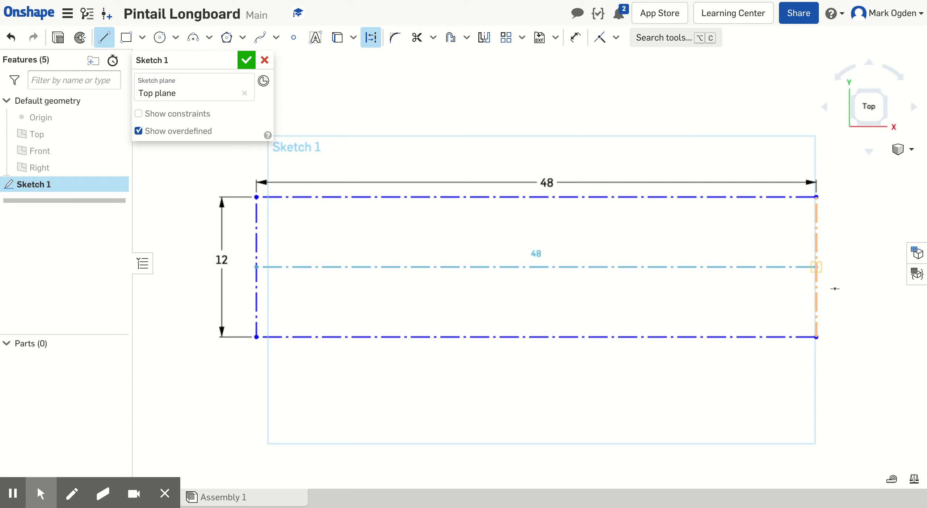
{"action": "left_click", "coordinate": [816, 267]}
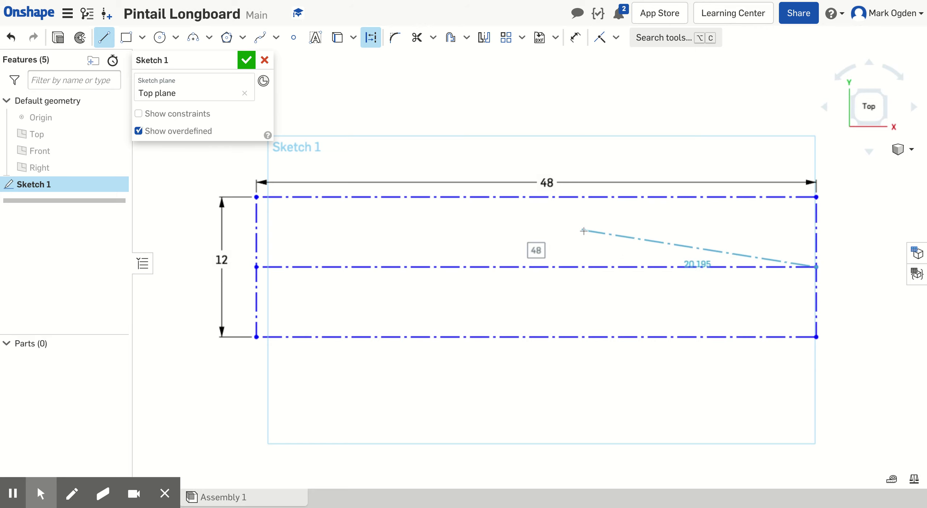
{"action": "key", "text": "Escape"}
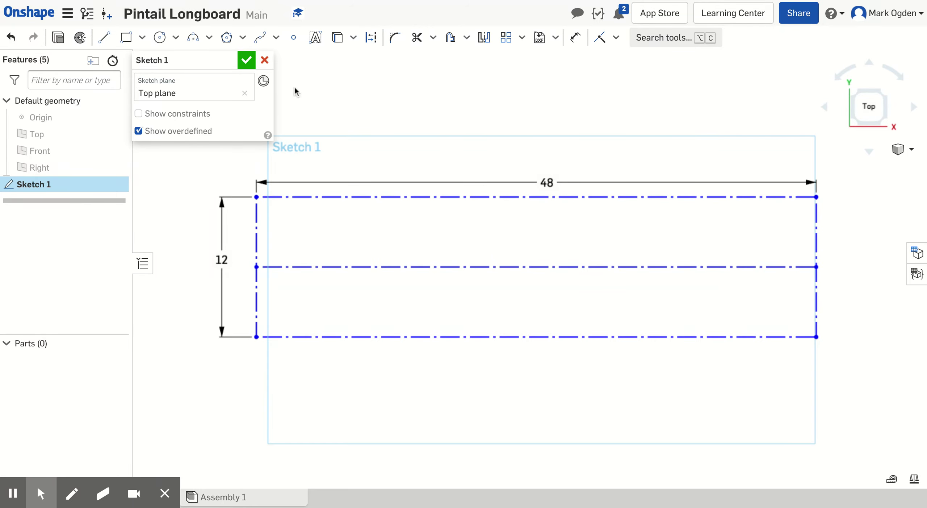
Step: Draw a vertical construction centerline between the midpoints of the rectangle's upper and lower edges
{"action": "left_click", "coordinate": [105, 37]}
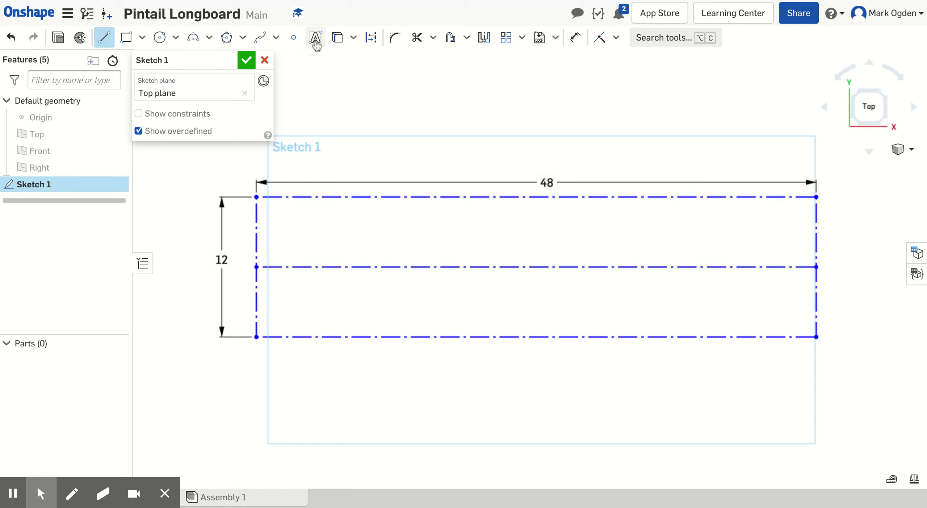
{"action": "left_click", "coordinate": [371, 39]}
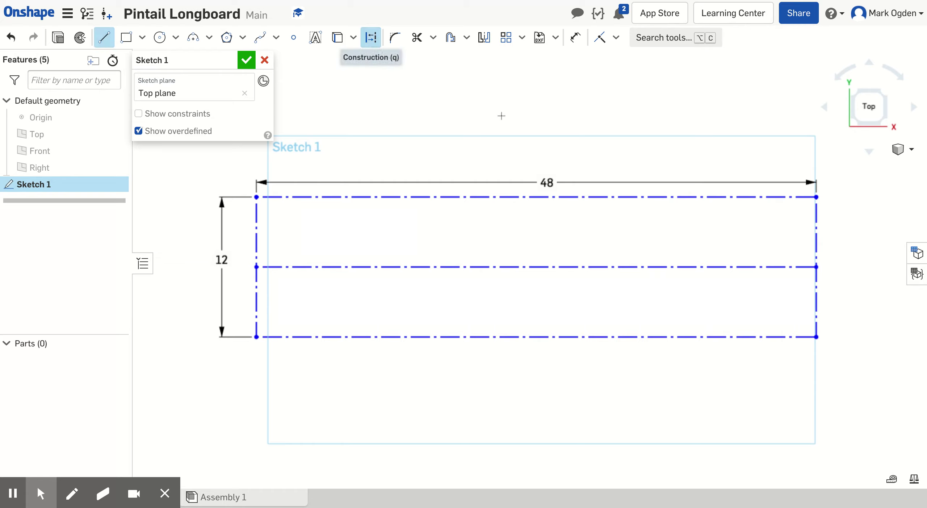
{"action": "left_click", "coordinate": [536, 199]}
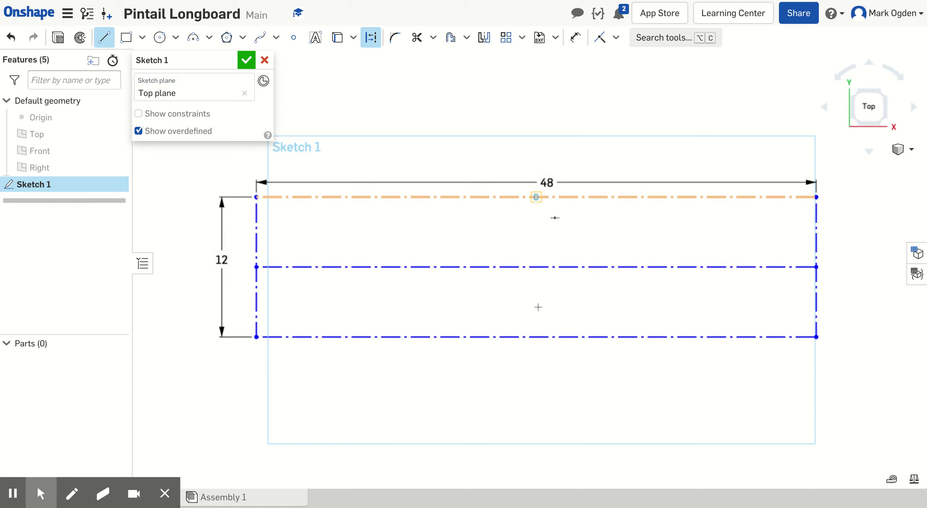
{"action": "left_click", "coordinate": [536, 337]}
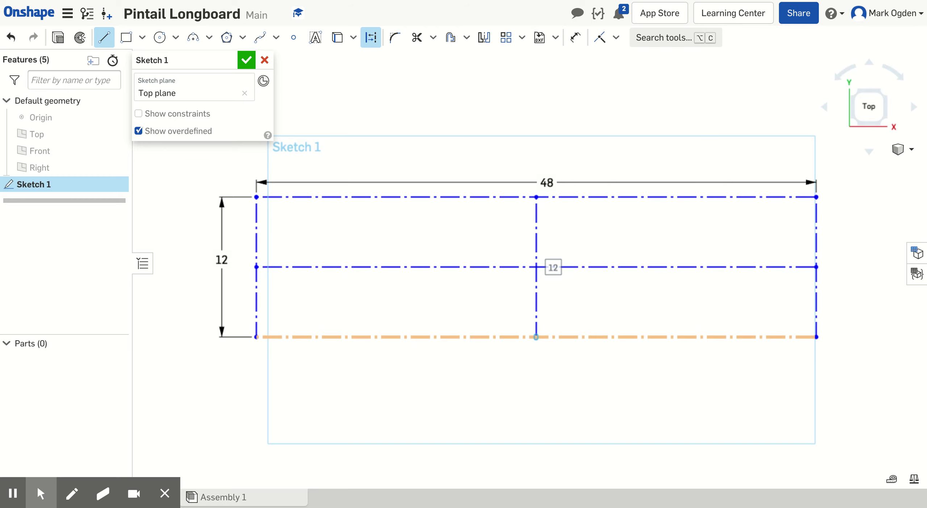